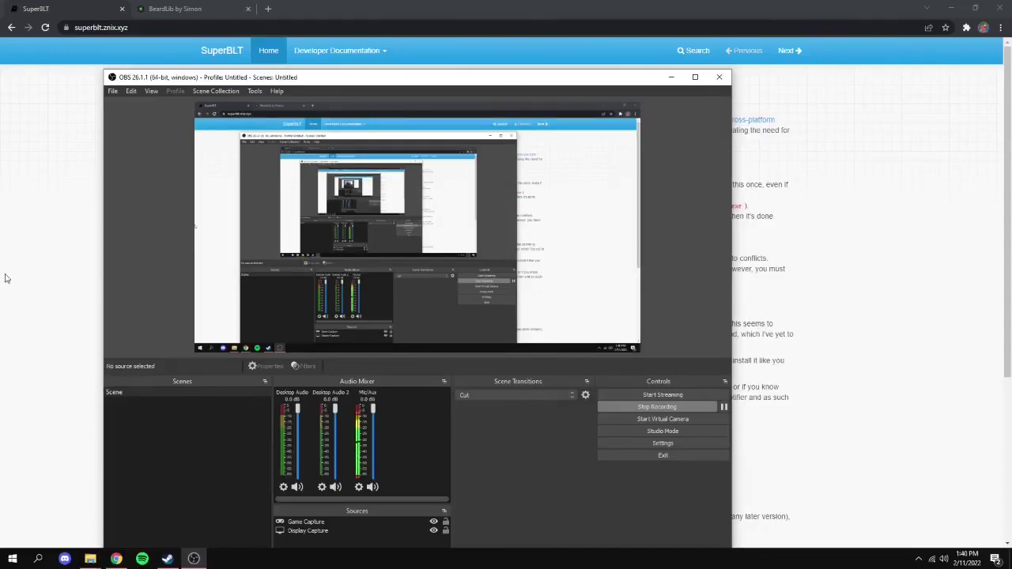
Bring the Chrome window with the SuperBLT page in front of the OBS recorder.
left_click(71, 257)
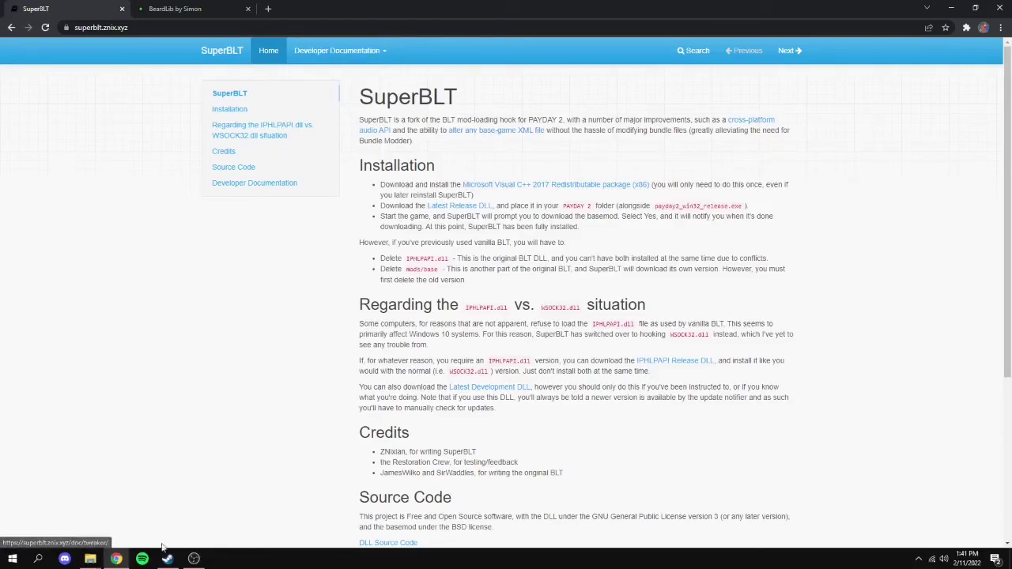
left_click(90, 558)
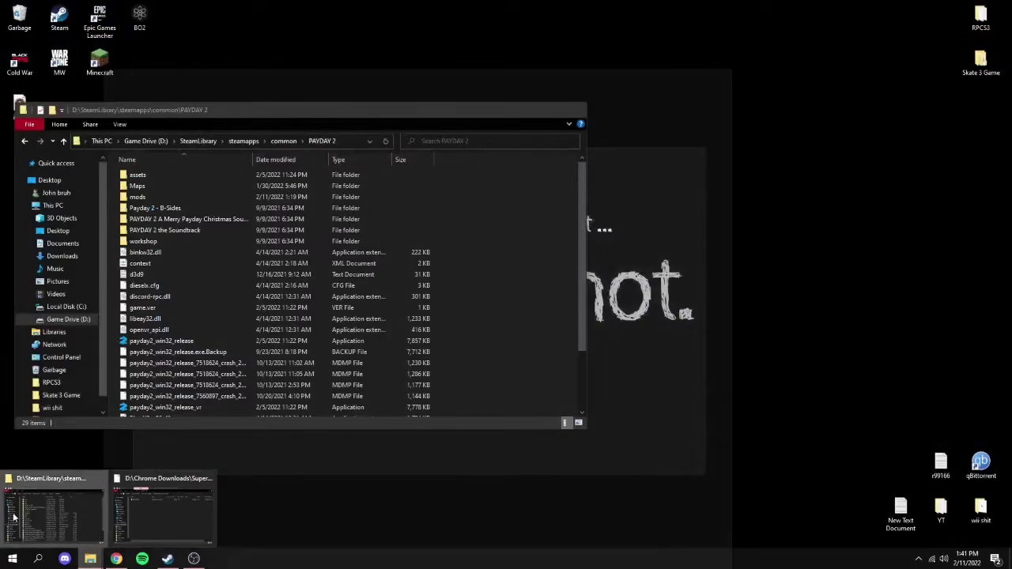
left_click(55, 513)
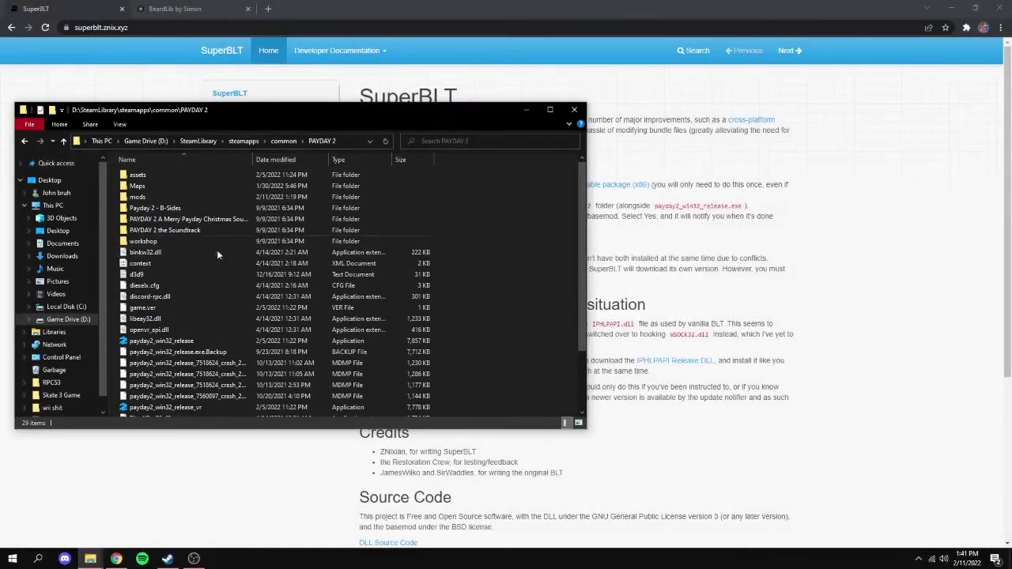
left_click_drag(118, 109, 143, 110)
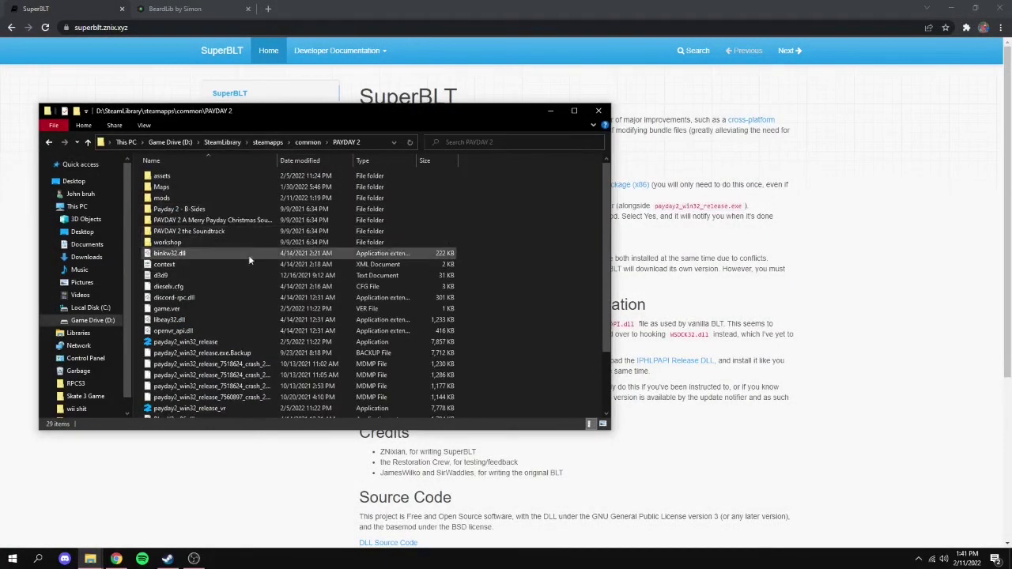
scroll(248, 258, "down", 2)
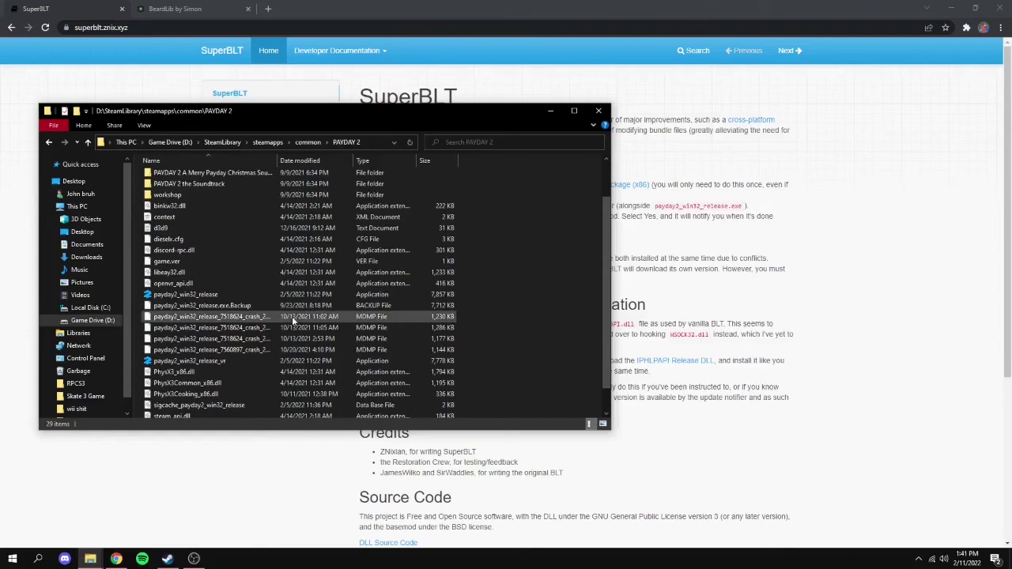
scroll(297, 322, "up", 2)
left_click(550, 111)
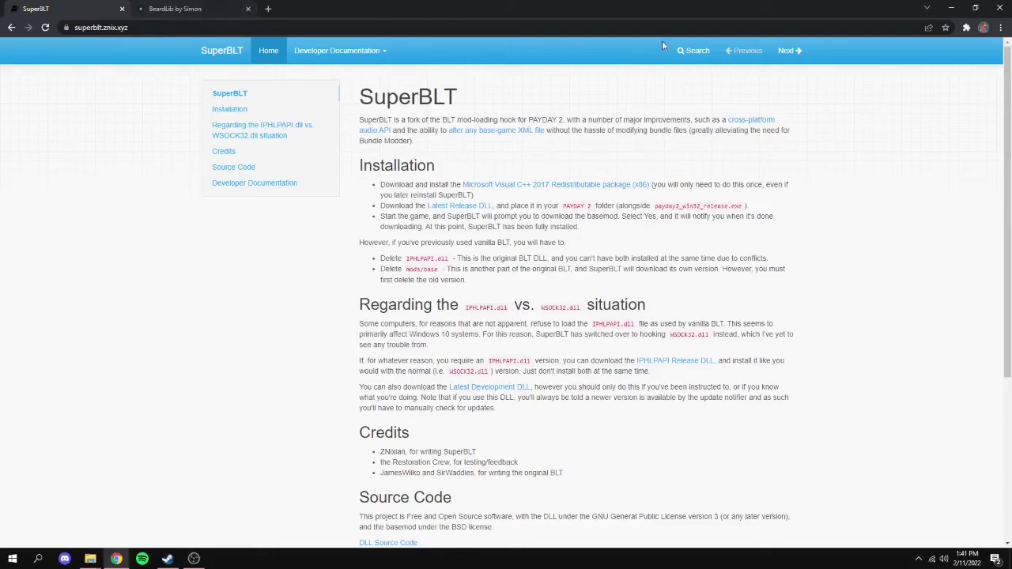
Search Google for superblt in a new tab, close the old tabs, and open the SuperBLT site.
left_click(268, 9)
type("su")
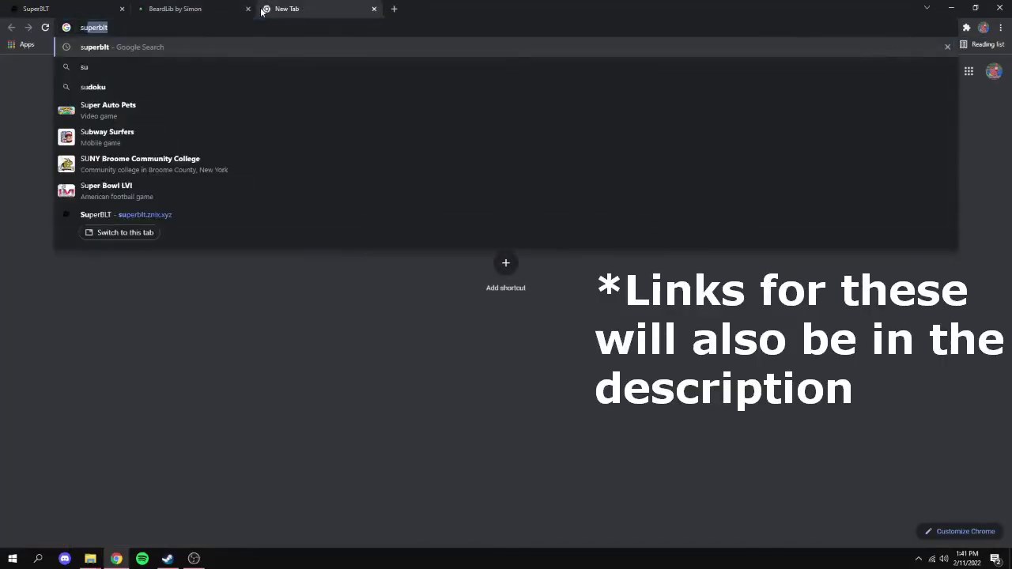
type("per")
key("Return")
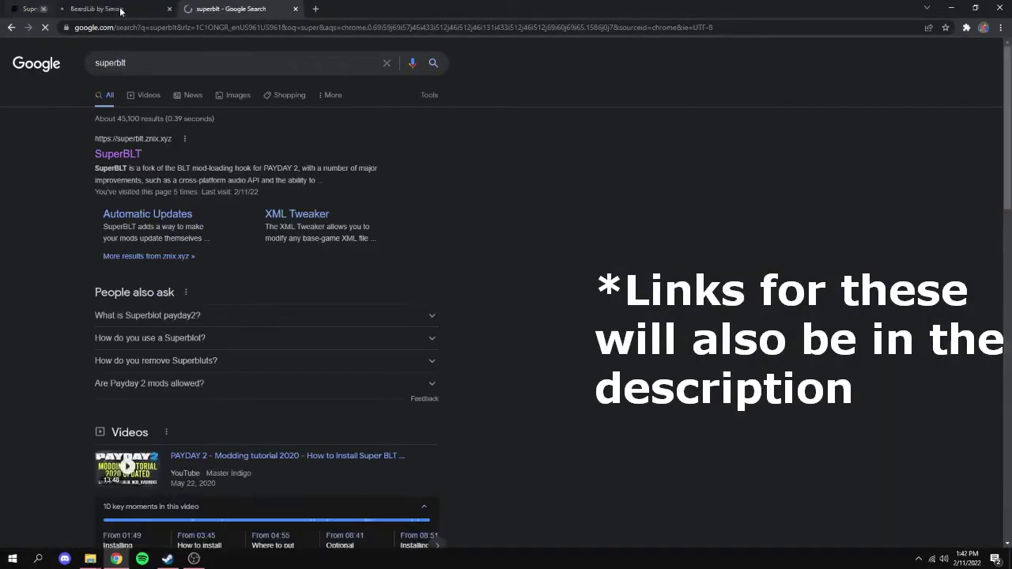
middle_click(120, 8)
middle_click(28, 8)
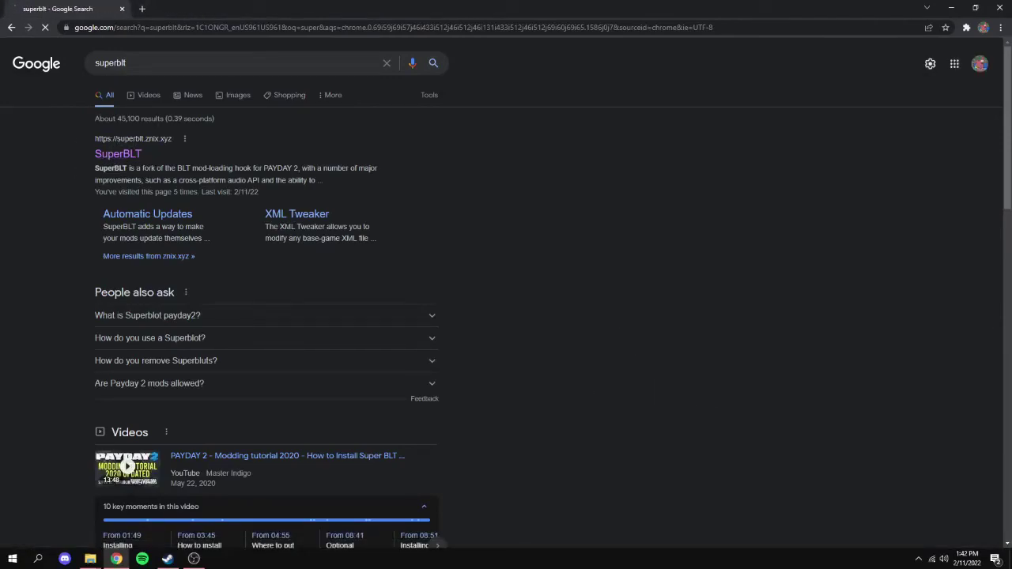
left_click(119, 155)
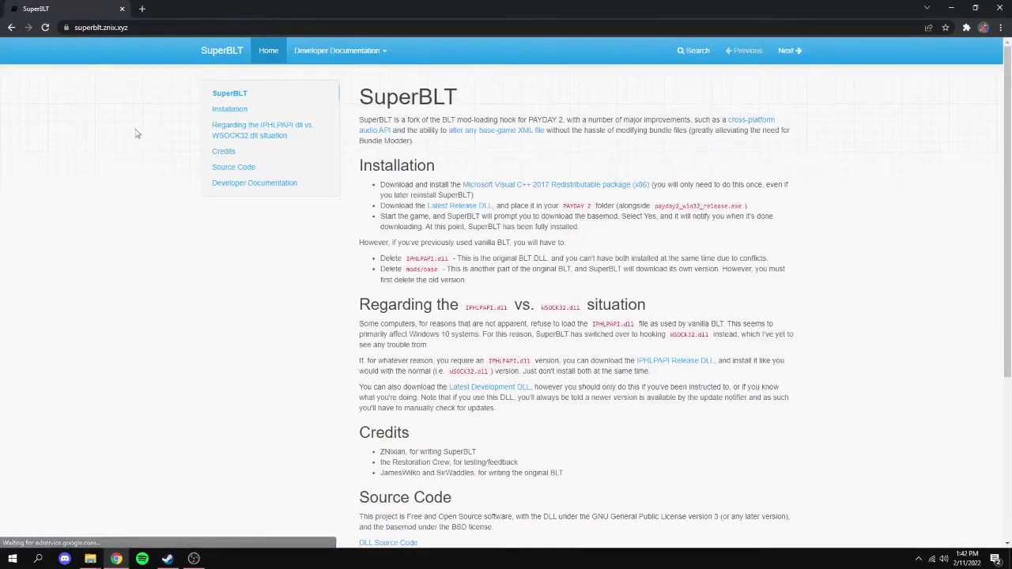
Search Google for beardlib in another tab and open the BeardLib by Simon ModWorkshop page.
left_click(142, 9)
type("beardlib")
left_click(132, 49)
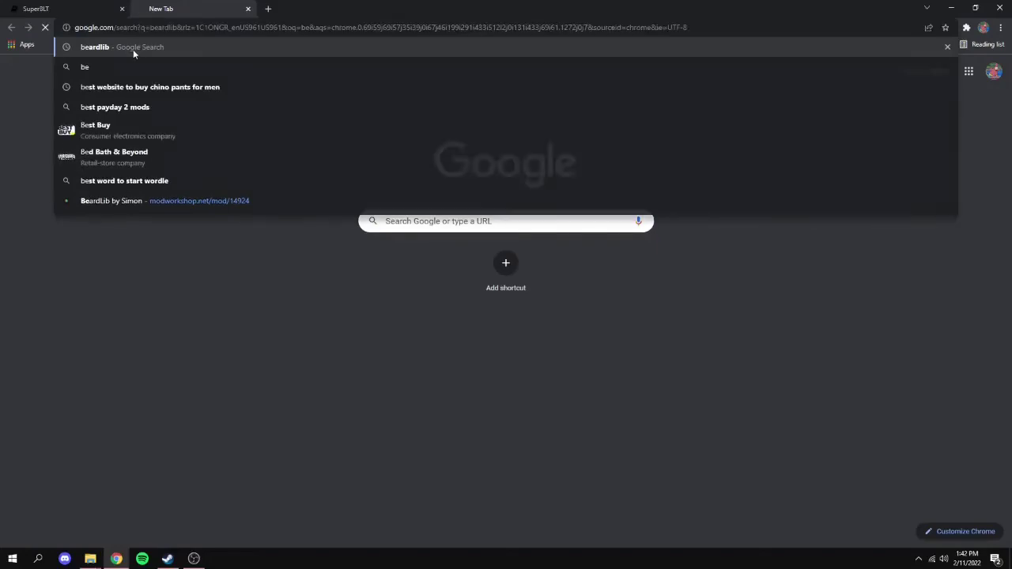
left_click(217, 158)
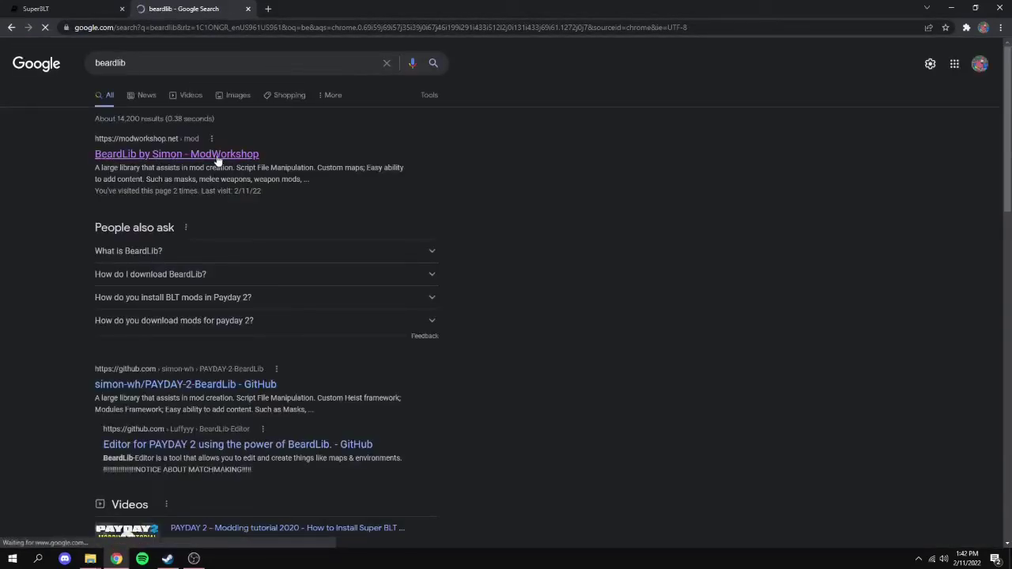
left_click(76, 10)
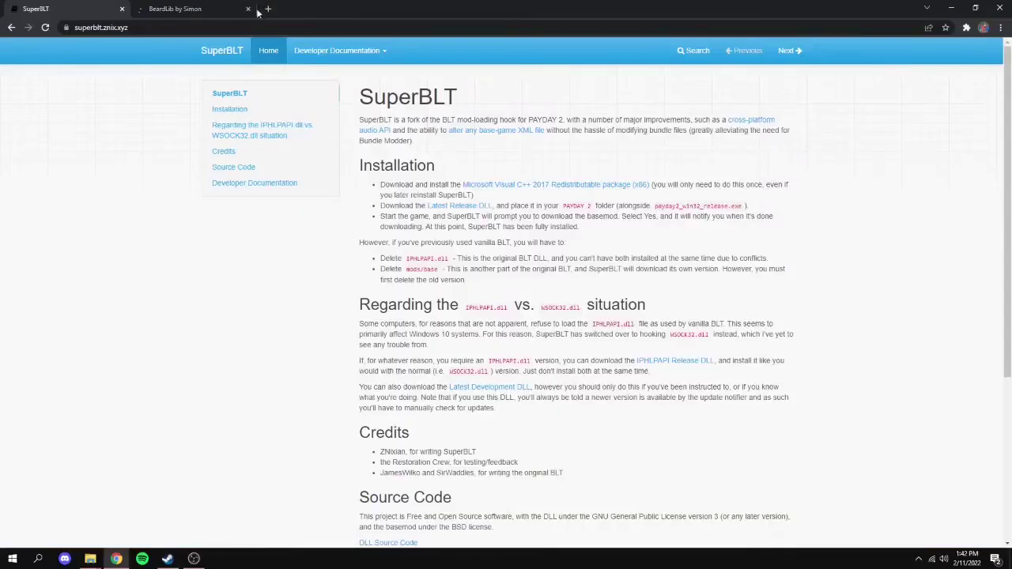
key("ctrl+Tab")
Download the Latest Release DLL zip from SuperBLT's Installation section.
left_click(76, 9)
left_click(431, 208)
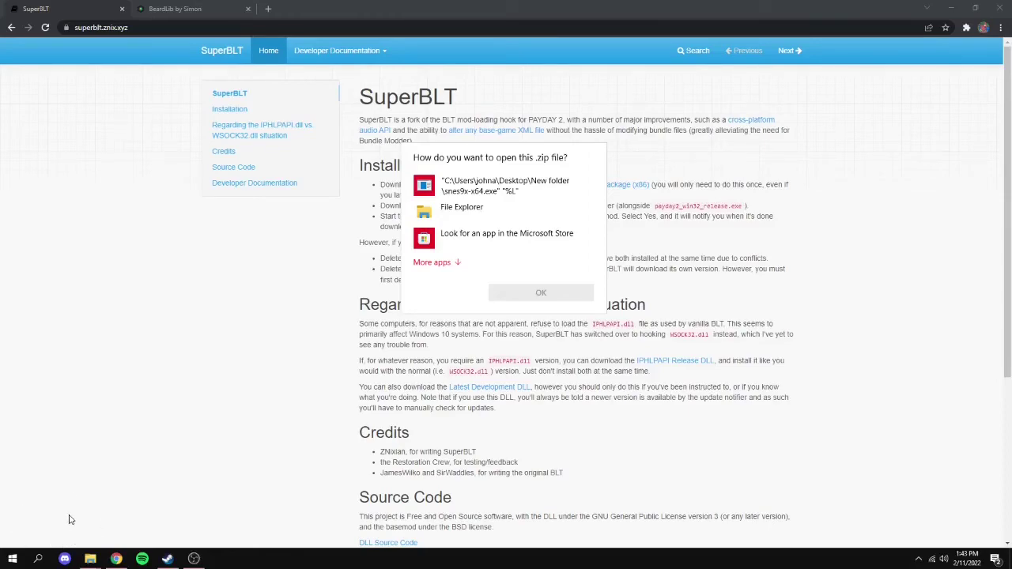
Open the SuperBLT zip in File Explorer and copy WSOCK32.dll into the PAYDAY 2 game folder.
left_click(462, 207)
left_click(541, 292)
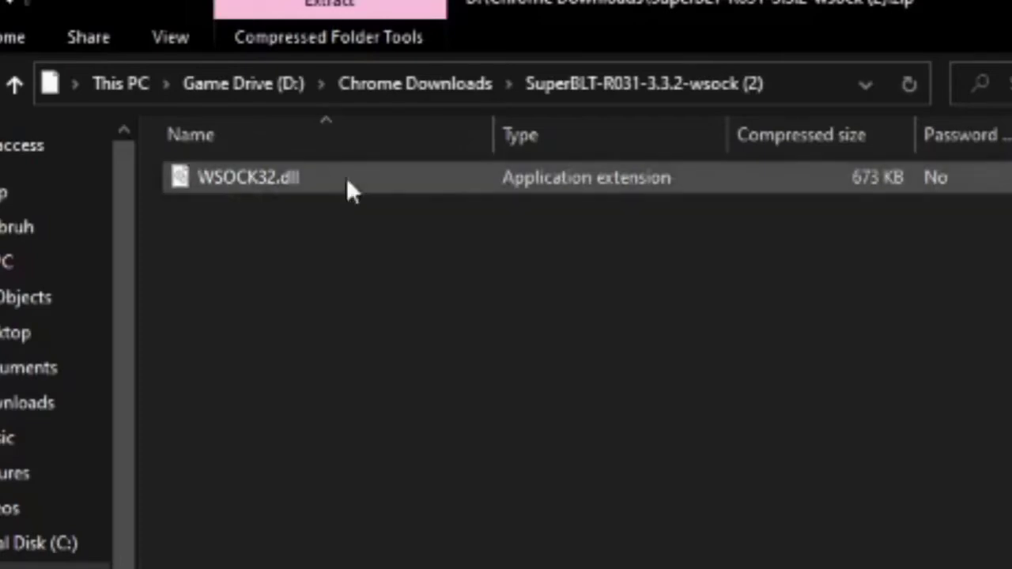
mouse_move(90, 558)
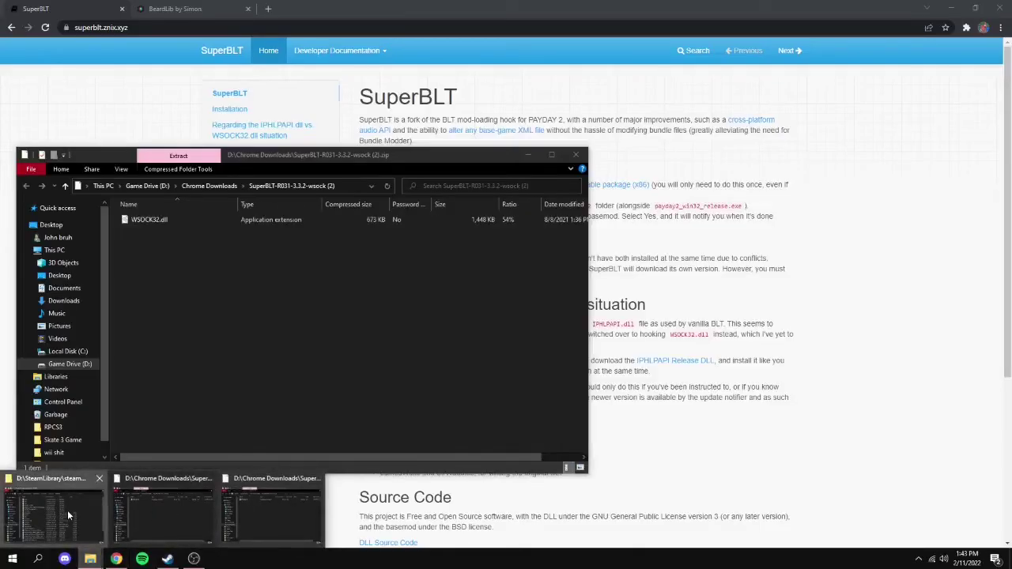
left_click(67, 510)
left_click_drag(294, 148, 709, 131)
left_click_drag(415, 158, 374, 158)
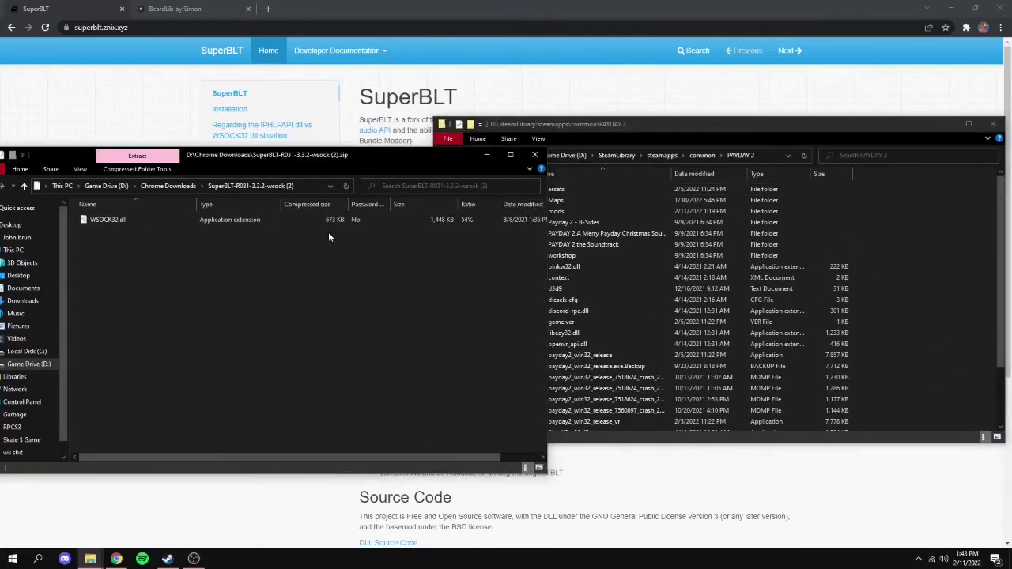
left_click(229, 219)
left_click_drag(230, 219, 182, 338)
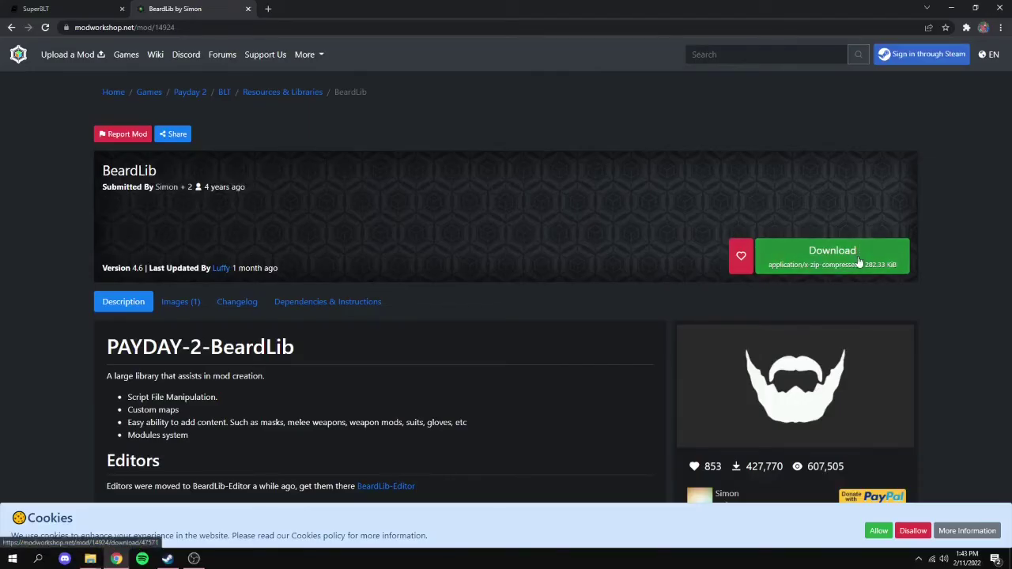
Download the BeardLib 4.6 zip from ModWorkshop and open it with File Explorer.
left_click(845, 251)
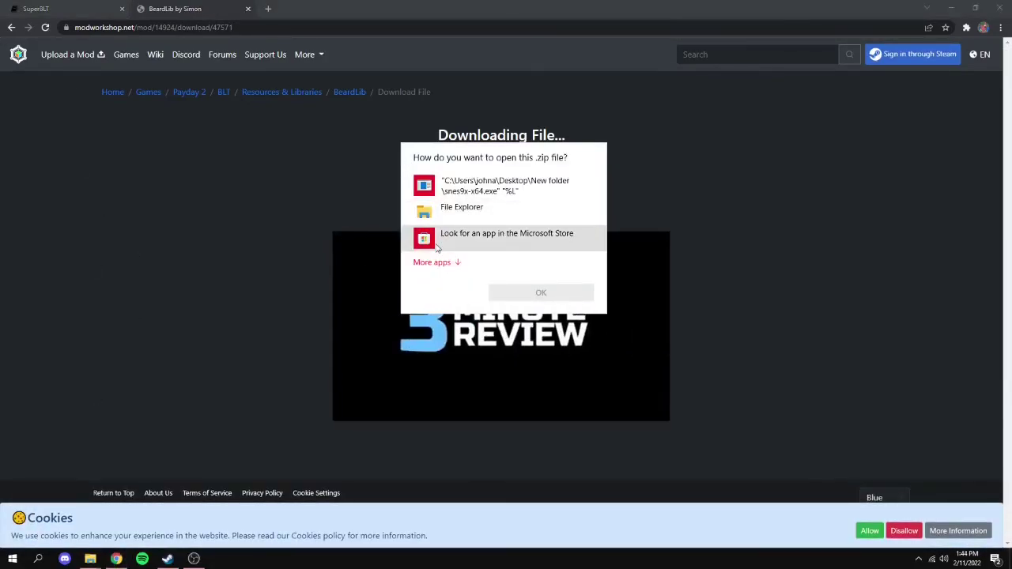
left_click(484, 215)
left_click(552, 295)
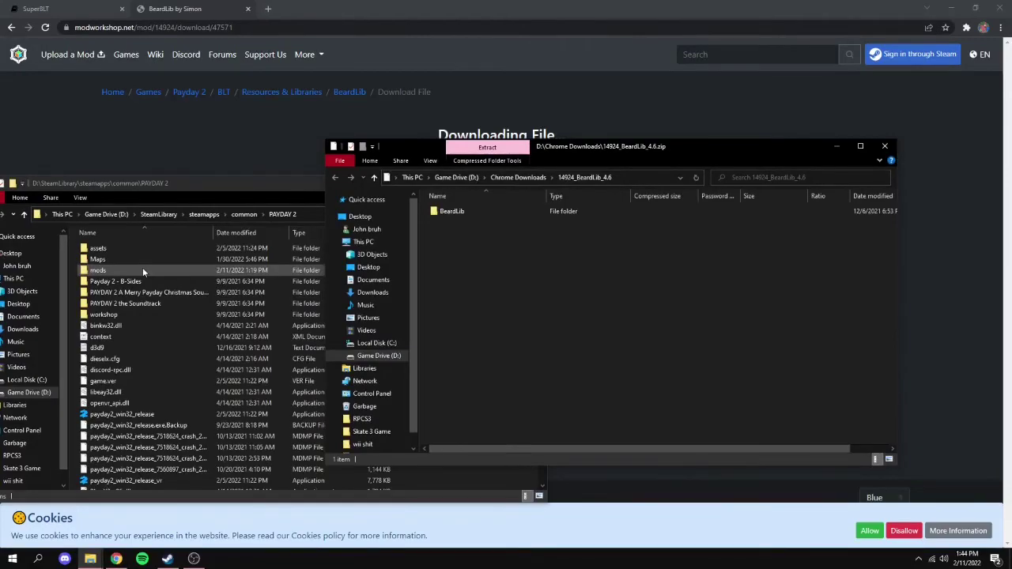
Copy the BeardLib folder from the zip into the PAYDAY 2 mods folder.
double_click(142, 270)
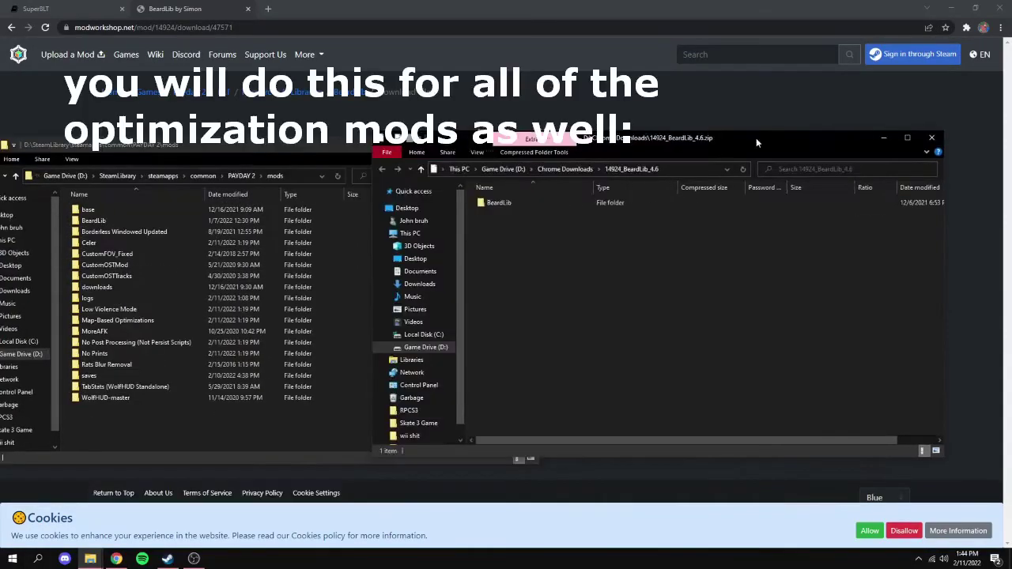
left_click(593, 202)
left_click_drag(581, 206, 17, 314)
Close the BeardLib zip, minimize the mods window, and return to the SuperBLT page.
left_click_drag(706, 140, 530, 144)
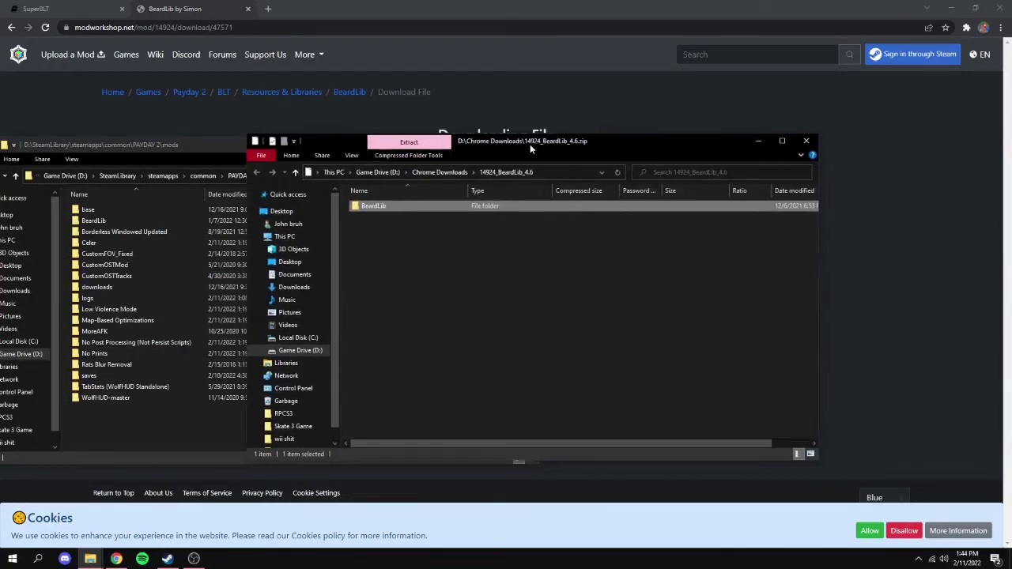
left_click(807, 142)
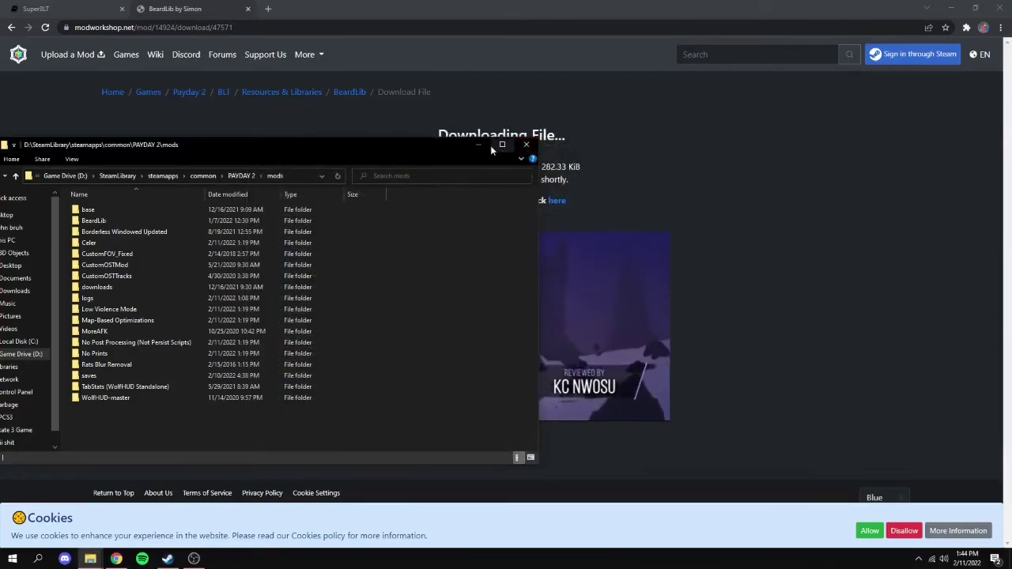
left_click(477, 145)
left_click(40, 9)
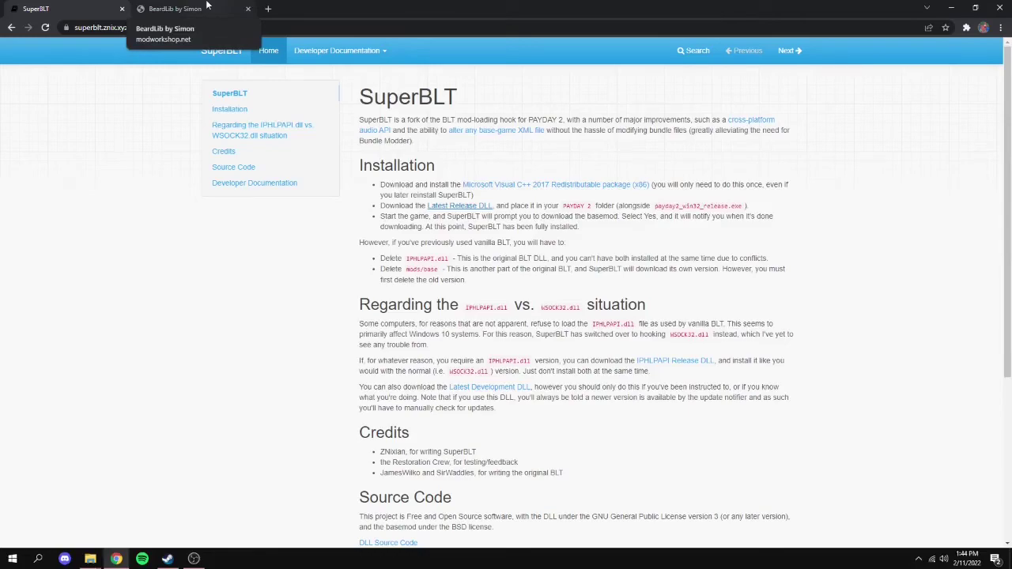
Browse ModWorkshop's Payday 2 mods listing, then switch back to the SuperBLT tab.
left_click(207, 7)
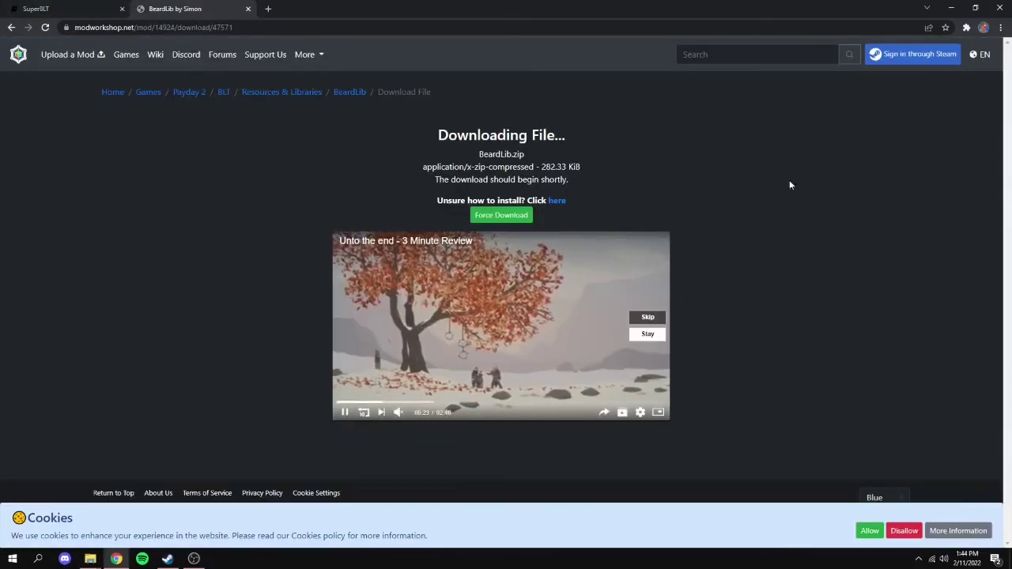
left_click(189, 93)
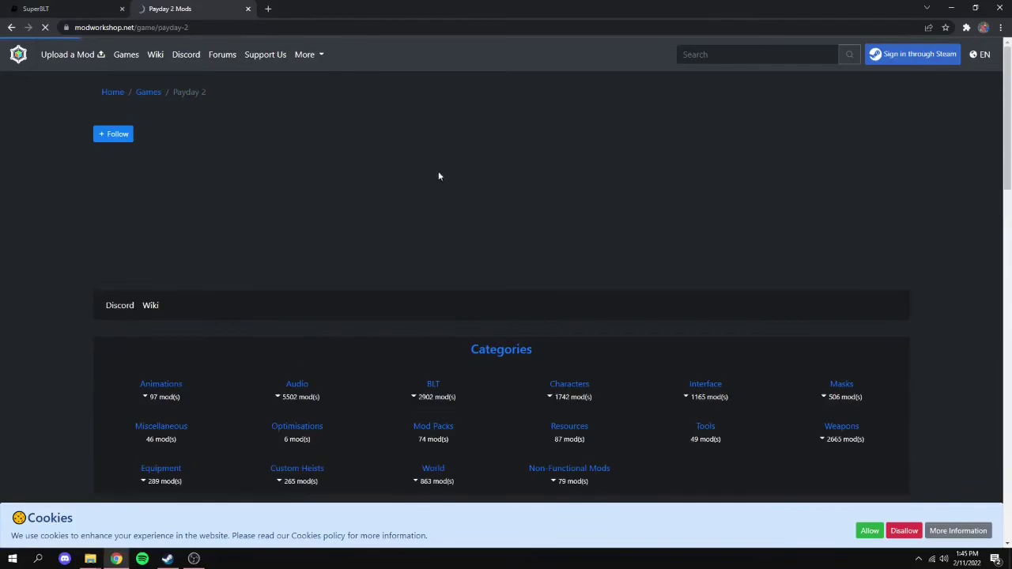
scroll(645, 324, "down", 4)
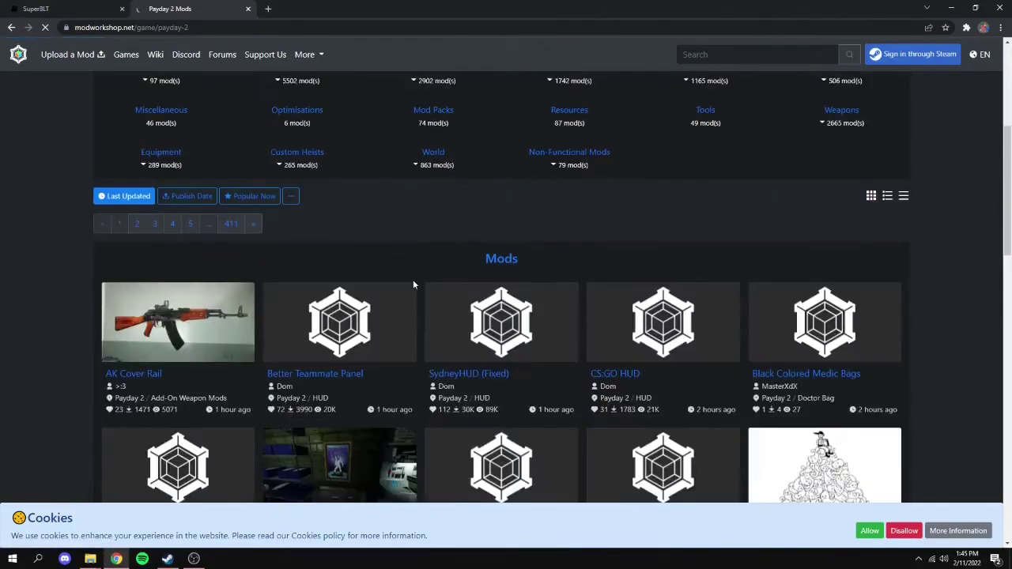
scroll(443, 273, "down", 3)
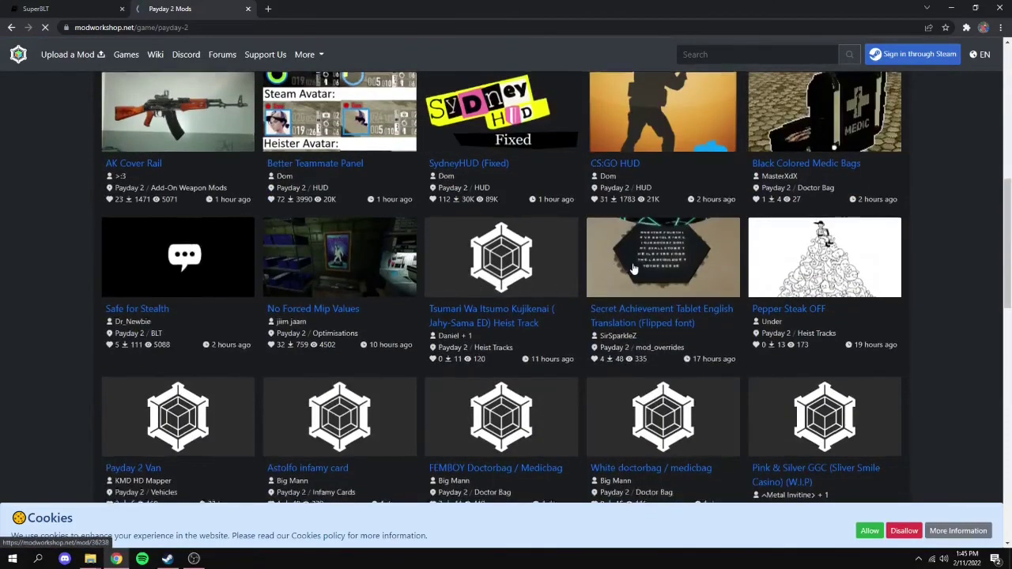
scroll(458, 273, "up", 1)
scroll(435, 332, "down", 1)
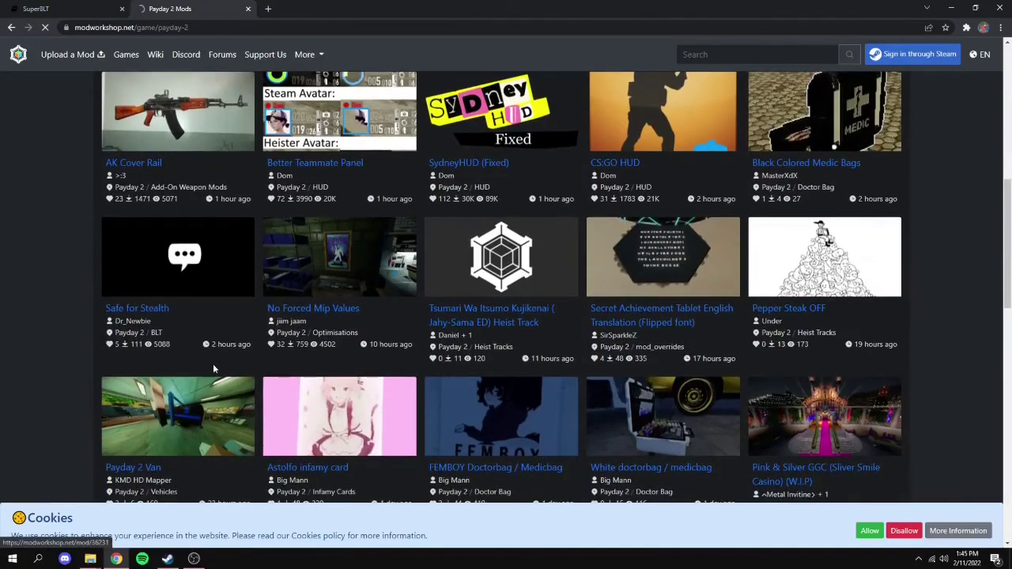
scroll(348, 316, "up", 7)
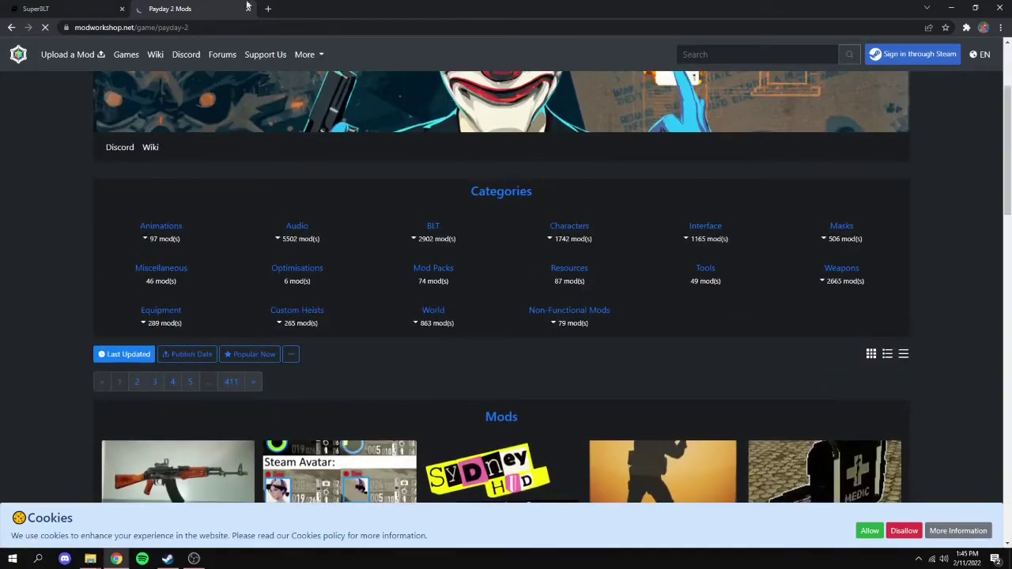
scroll(286, 233, "up", 3)
key("ctrl+shift+Tab")
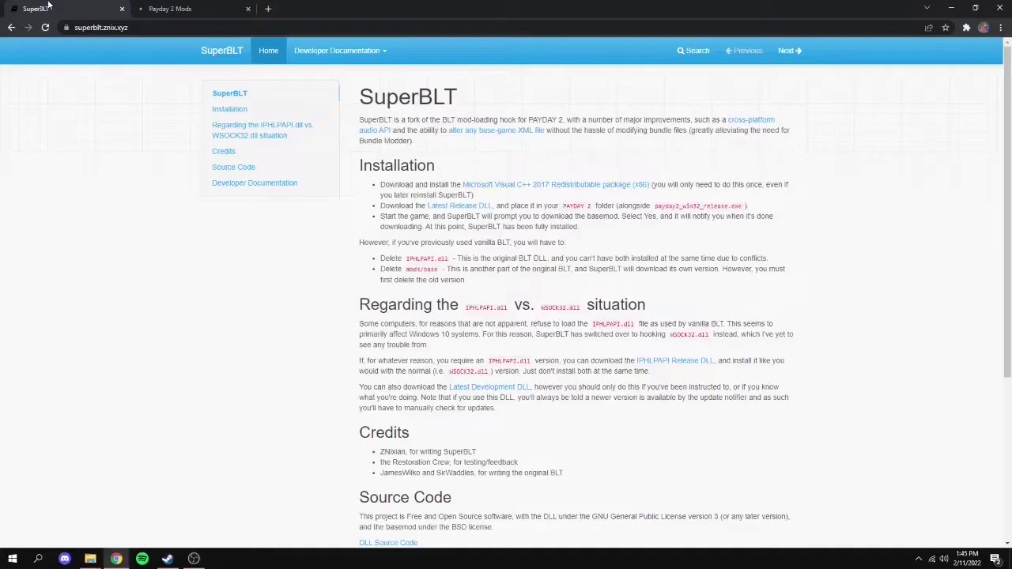
left_click(154, 8)
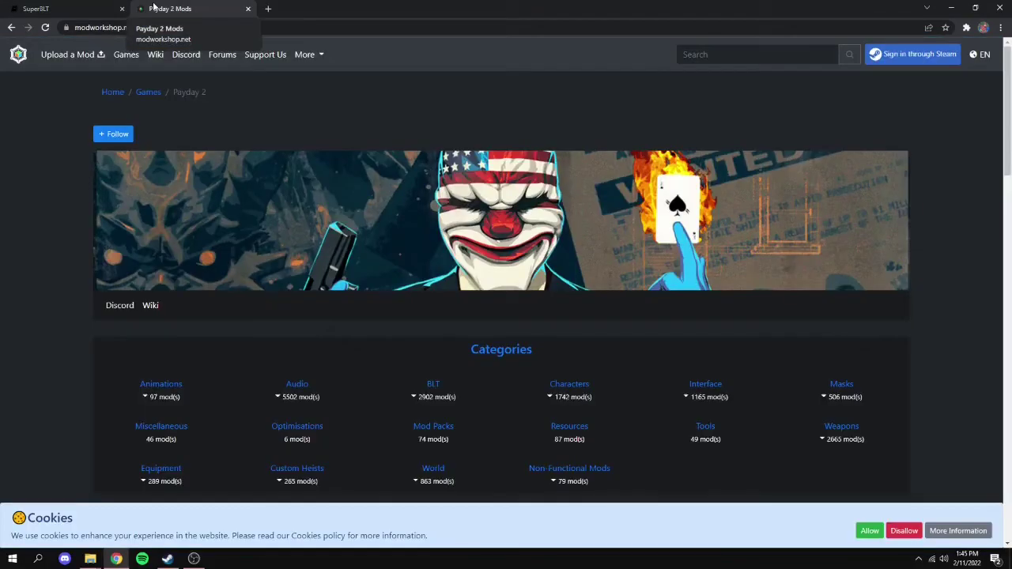
key("ctrl+shift+Tab")
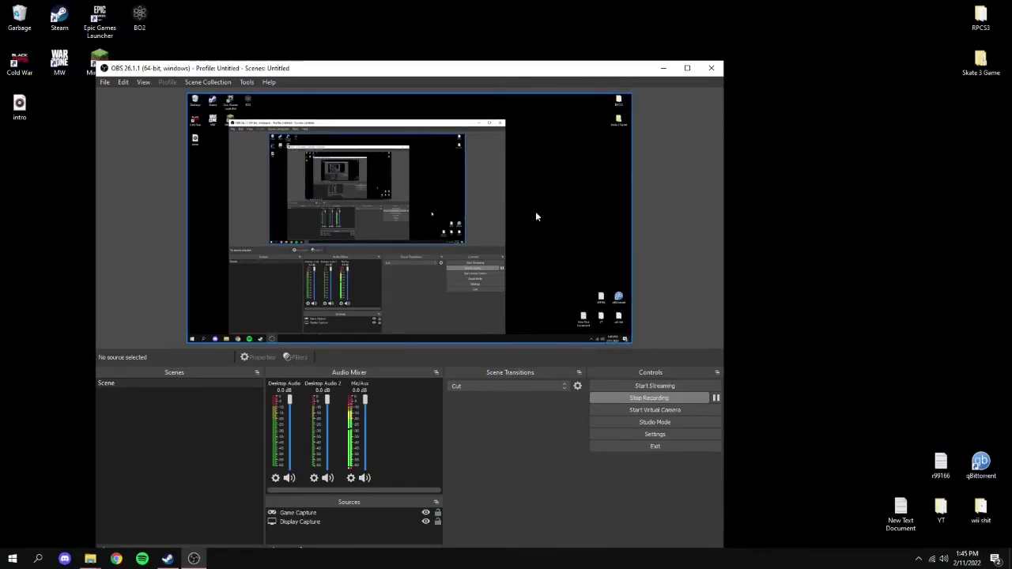
Copy the LC_MacroPack_Smoke and Less effects folders onto the desktop.
left_click_drag(469, 68, 505, 39)
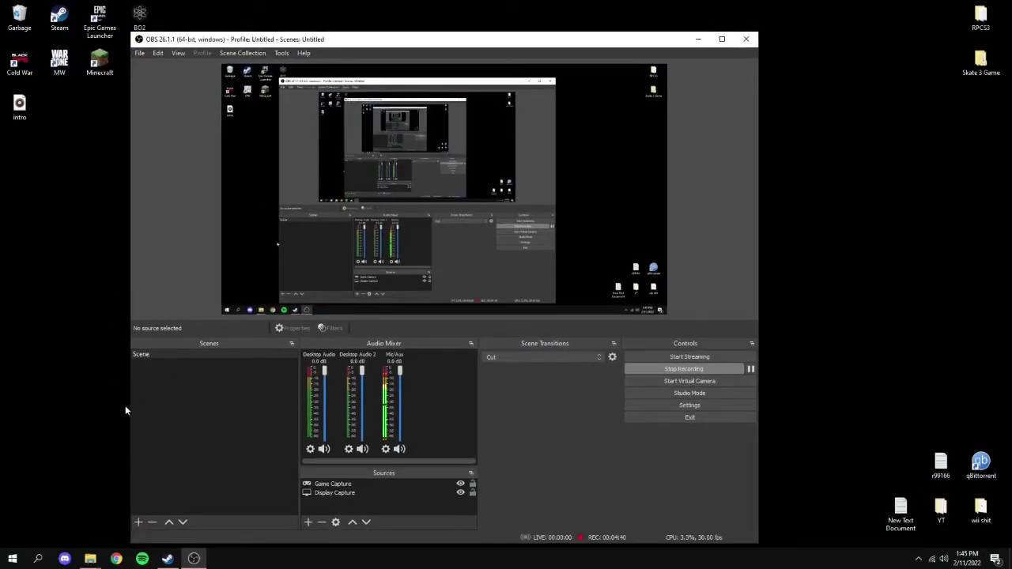
left_click(90, 558)
left_click_drag(240, 150, 281, 149)
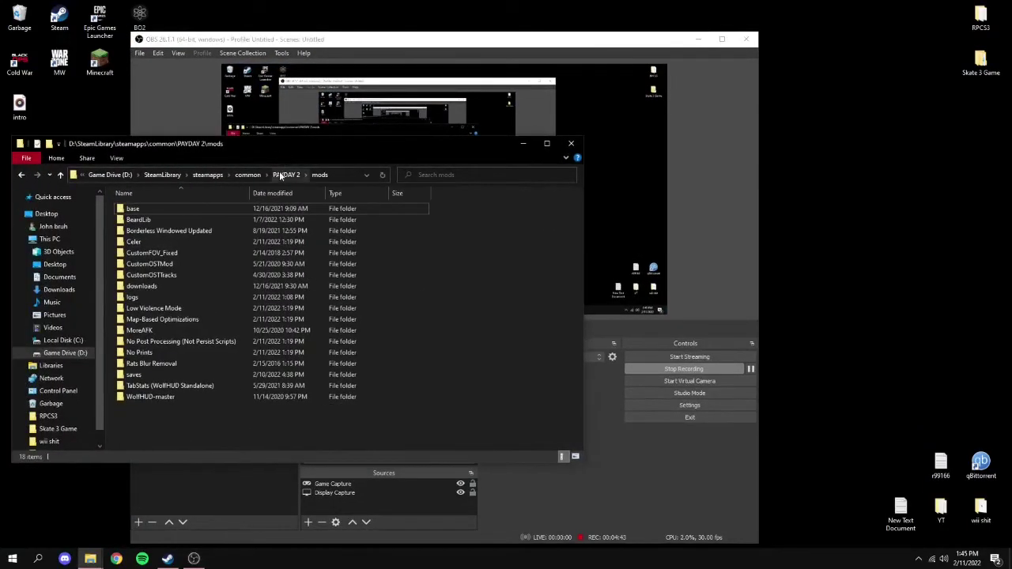
left_click(280, 176)
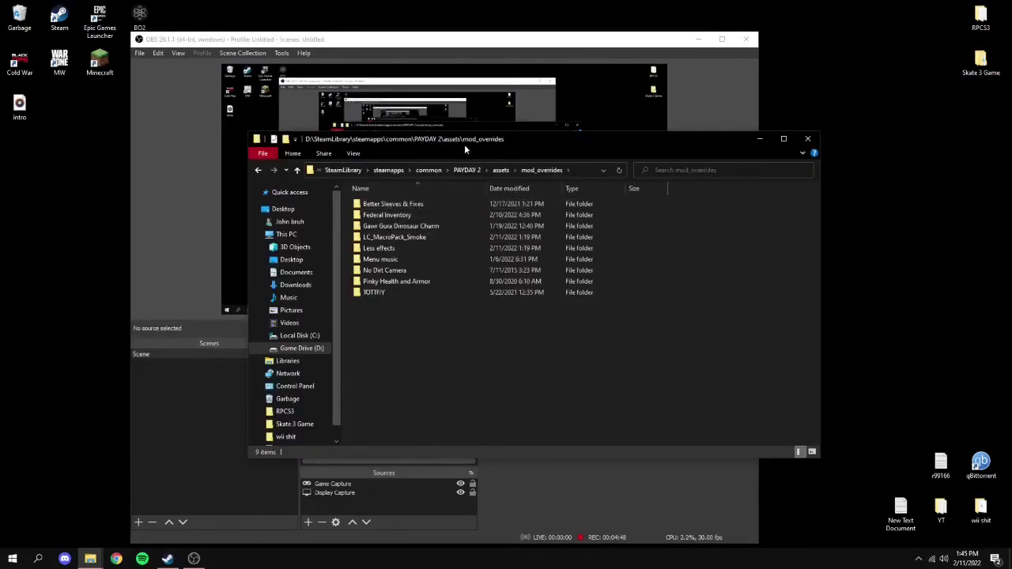
left_click_drag(464, 144, 479, 161)
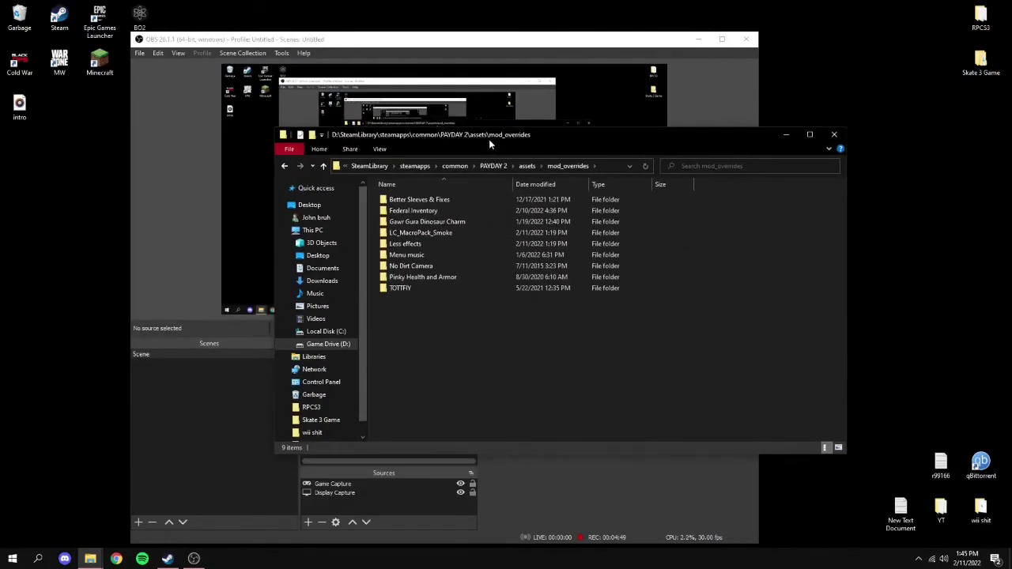
left_click(464, 254)
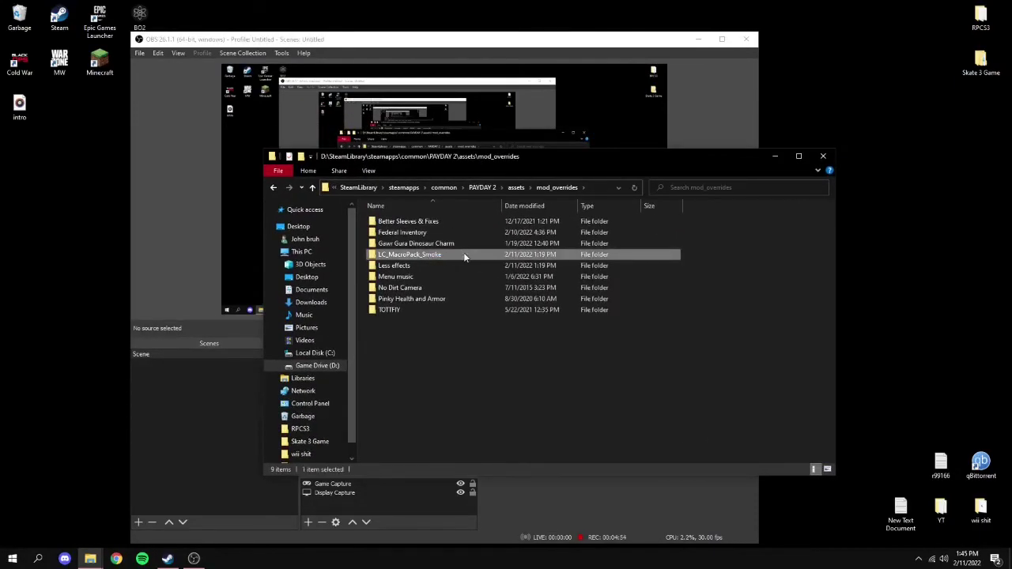
left_click_drag(463, 254, 35, 228)
left_click(434, 271)
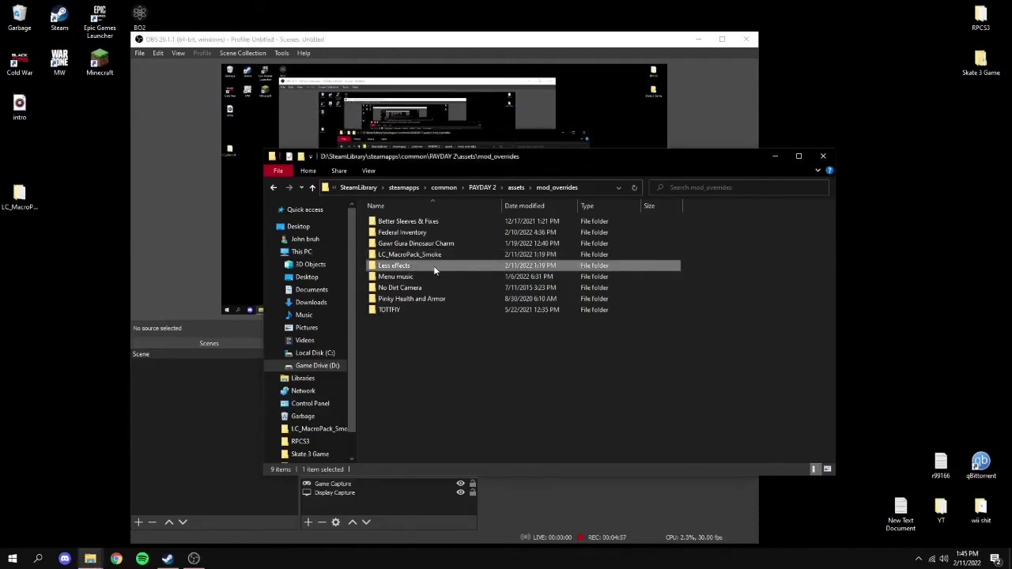
left_click_drag(434, 271, 89, 242)
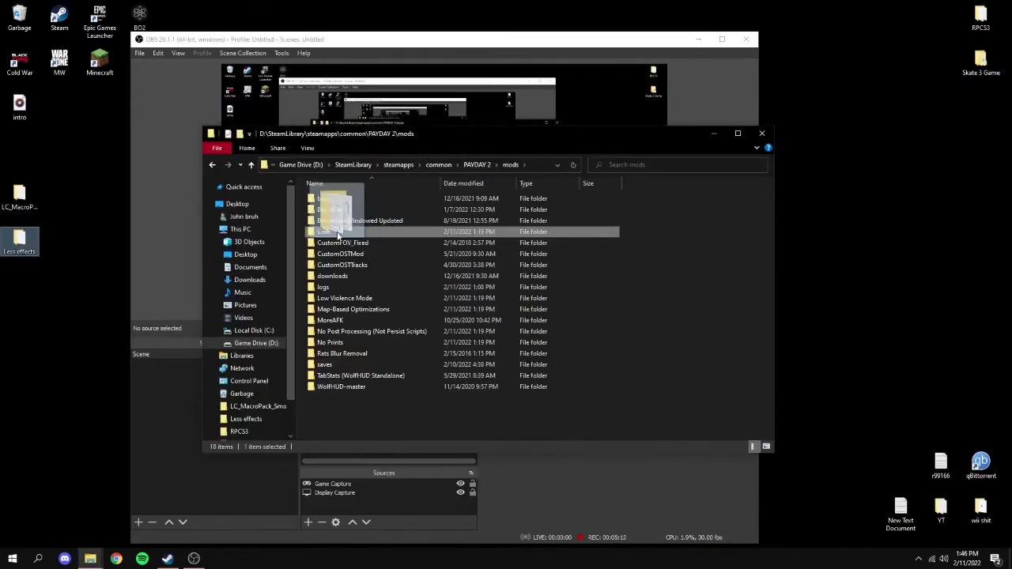
Copy the Celer, Low Violence Mode, No Post Processing and No Prints mod folders onto the desktop.
left_click_drag(338, 235, 14, 282)
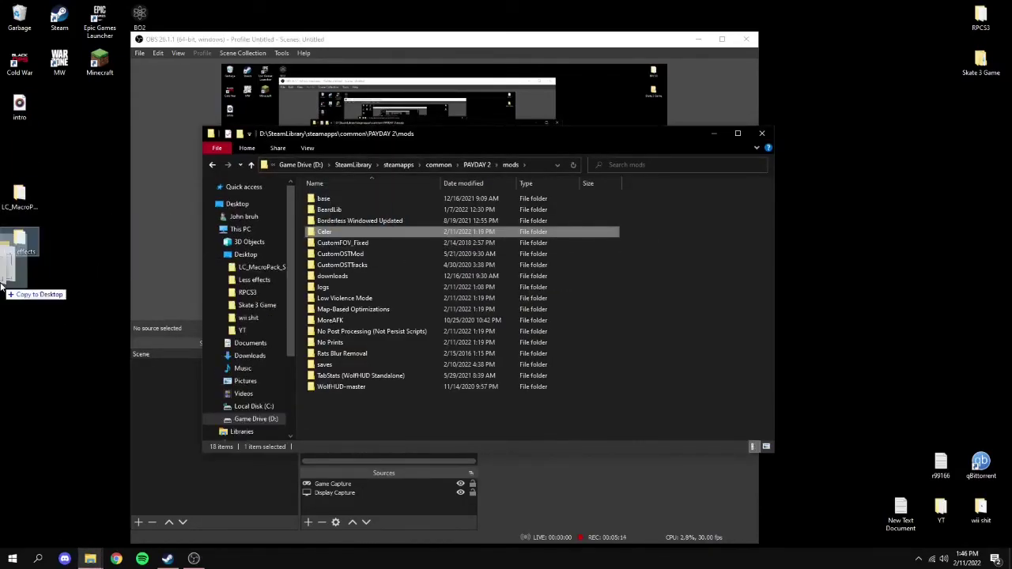
left_click_drag(344, 298, 18, 381)
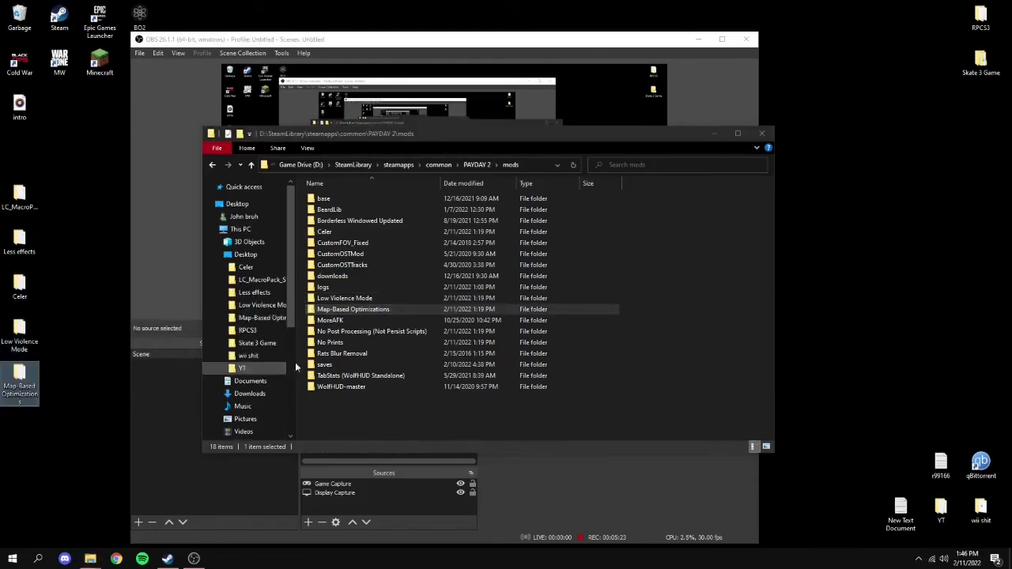
left_click_drag(383, 335, 8, 411)
left_click_drag(329, 343, 31, 466)
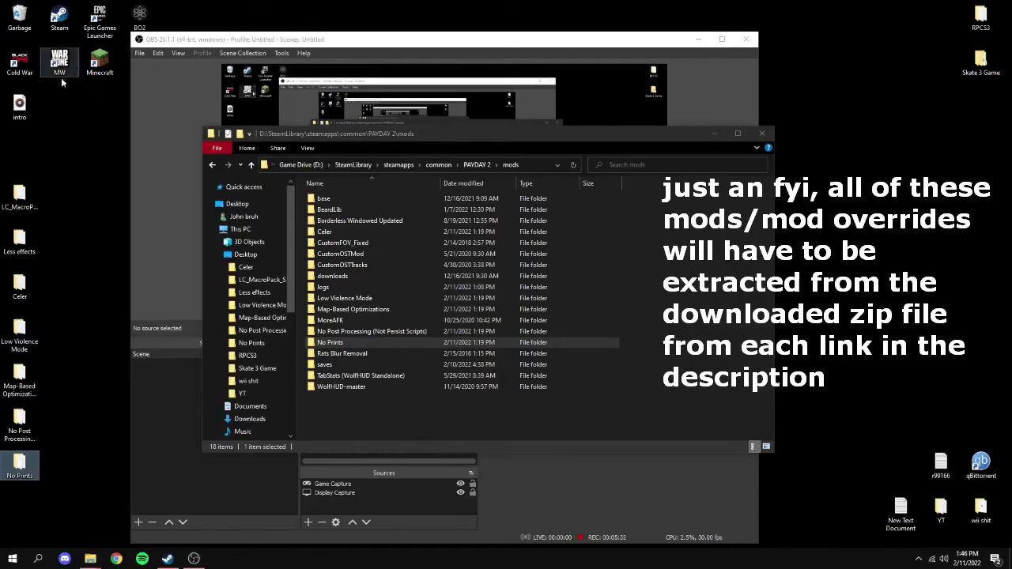
Delete the Less effects folder from assets > mod_overrides and minimize File Explorer.
left_click(476, 165)
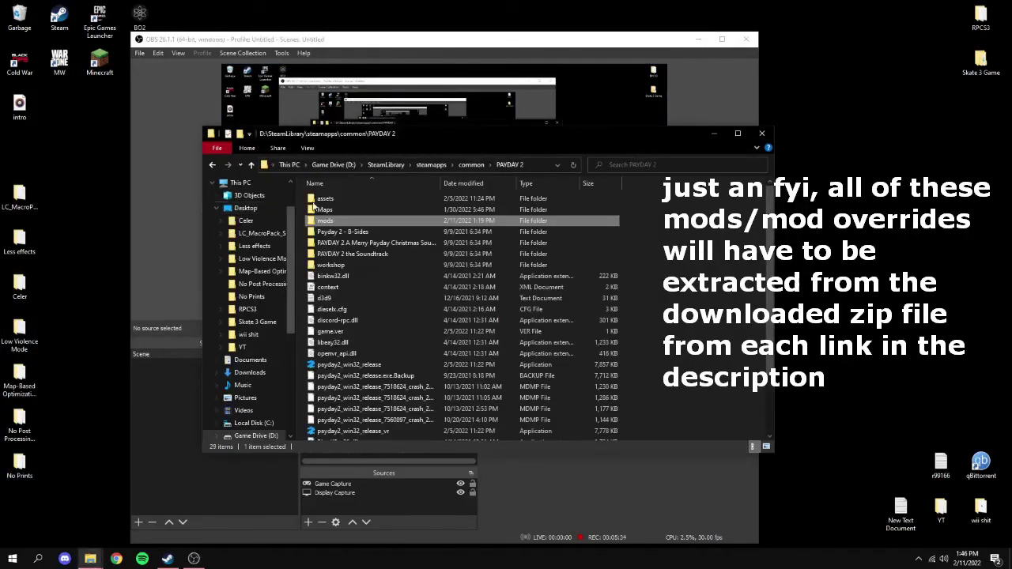
double_click(354, 198)
double_click(416, 208)
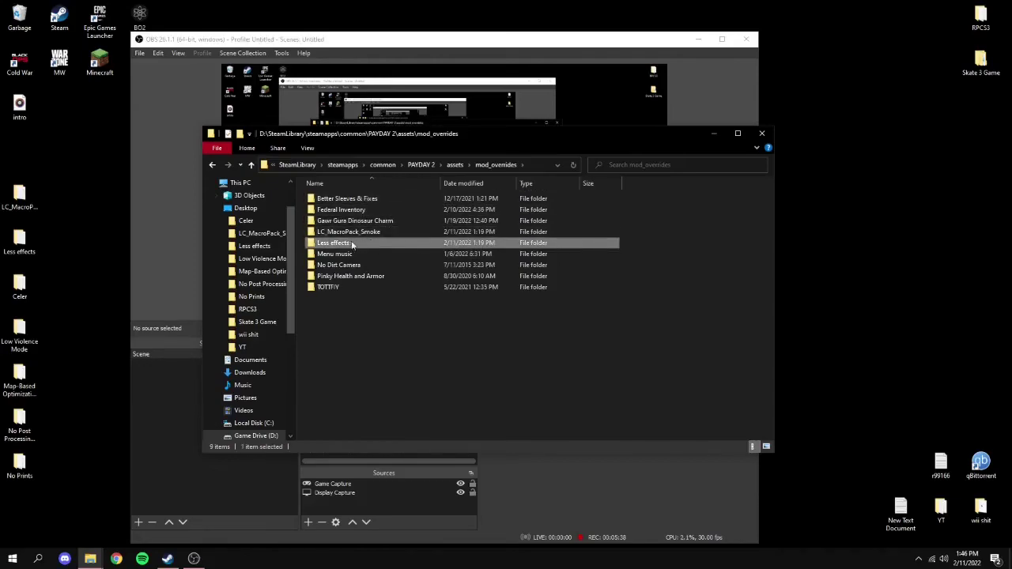
right_click(348, 242)
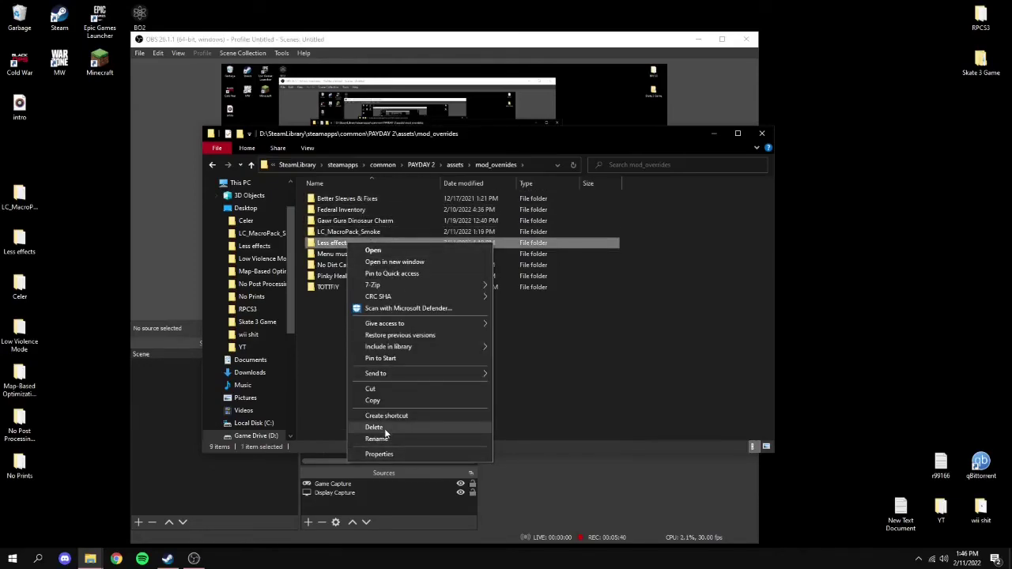
left_click(385, 431)
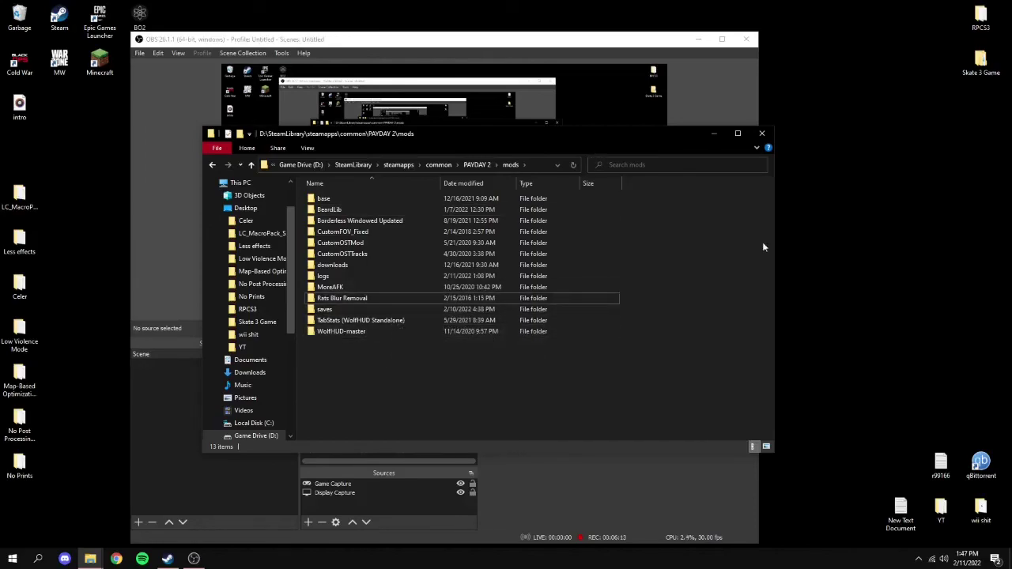
left_click(712, 134)
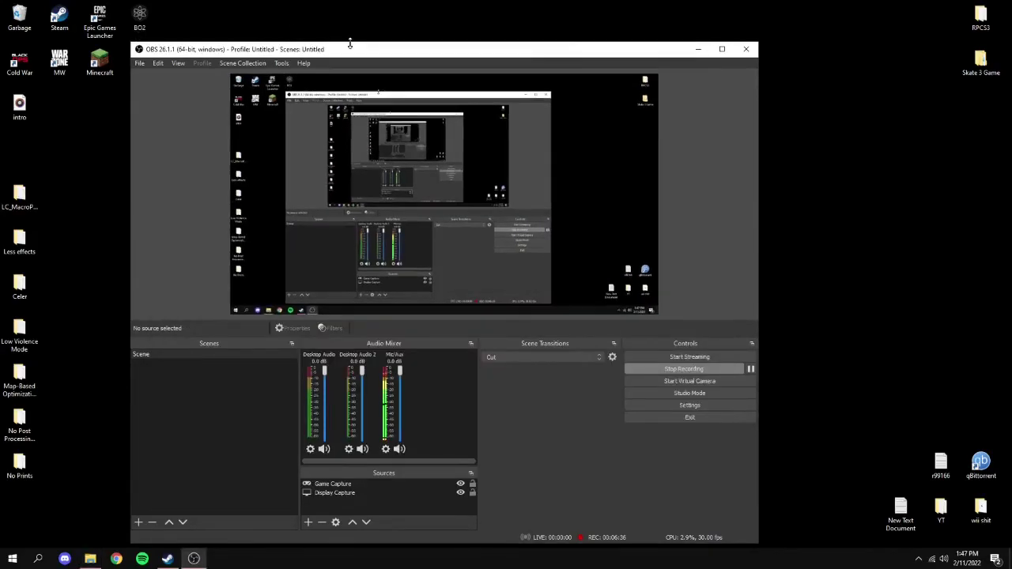